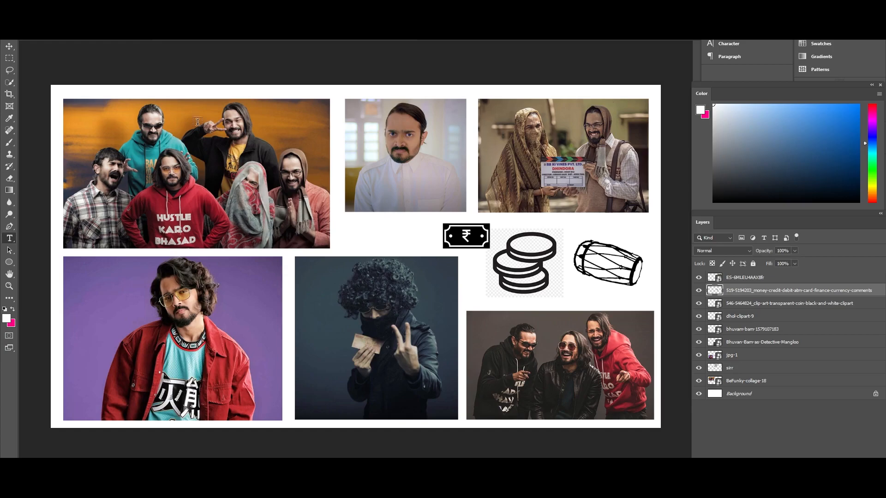
{"action": "scroll", "coordinate": [122, 164], "scroll_direction": "up", "scroll_amount": 1}
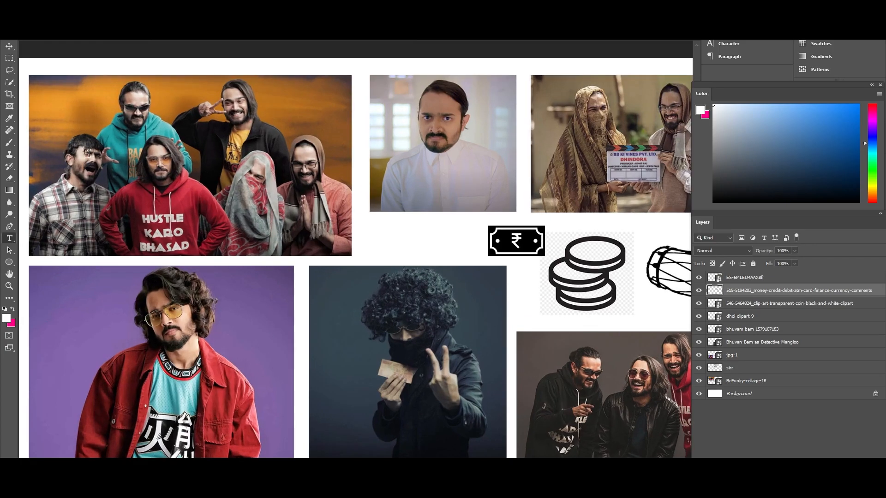
{"action": "scroll", "coordinate": [113, 158], "scroll_direction": "down", "scroll_amount": 2}
{"action": "scroll", "coordinate": [144, 165], "scroll_direction": "up", "scroll_amount": 1}
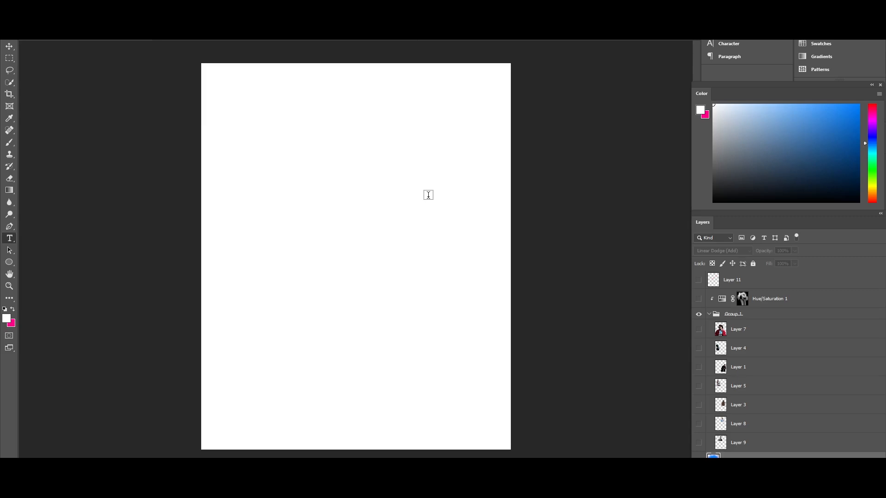
Turn on the blue Color Fill 1 background and the Layer 7 main portrait, returning to the poster document from the source-image collage
{"action": "scroll", "coordinate": [846, 389], "scroll_direction": "down", "scroll_amount": 2}
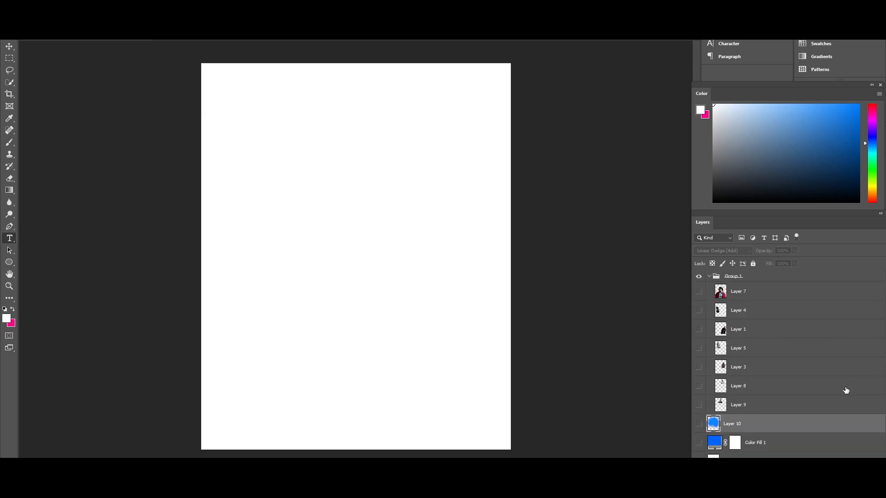
{"action": "left_click", "coordinate": [698, 445]}
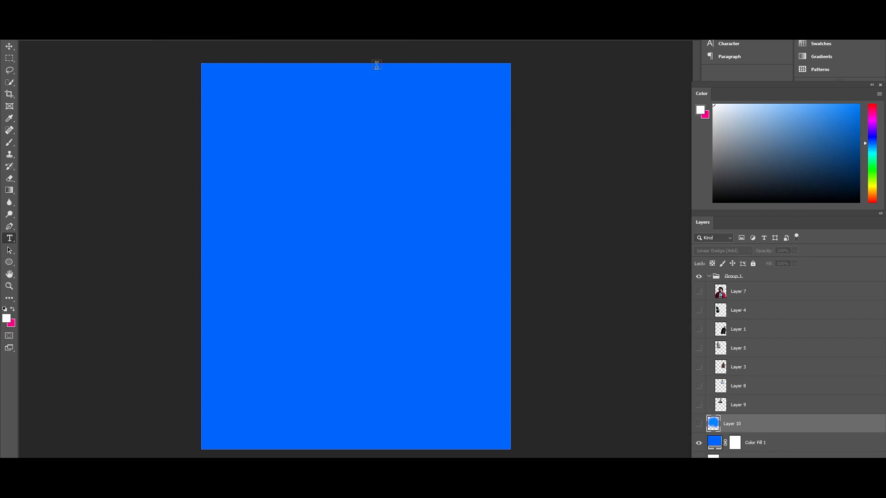
{"action": "left_click", "coordinate": [698, 291]}
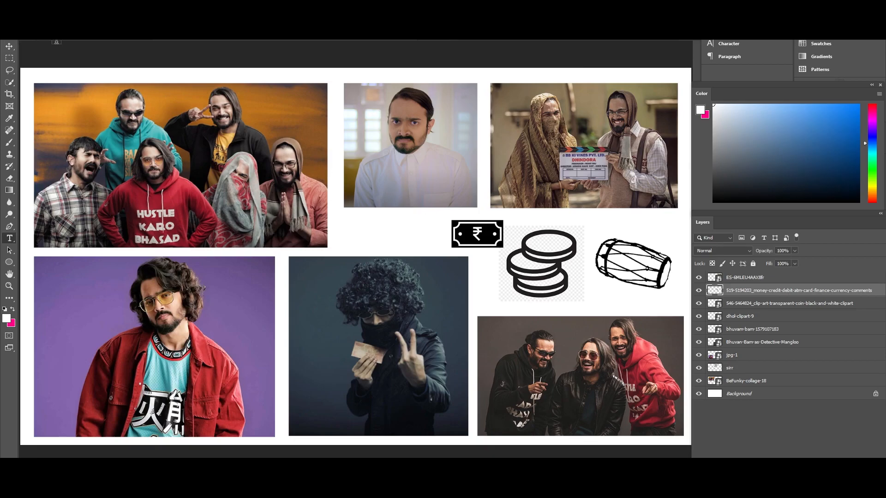
{"action": "left_click", "coordinate": [58, 43]}
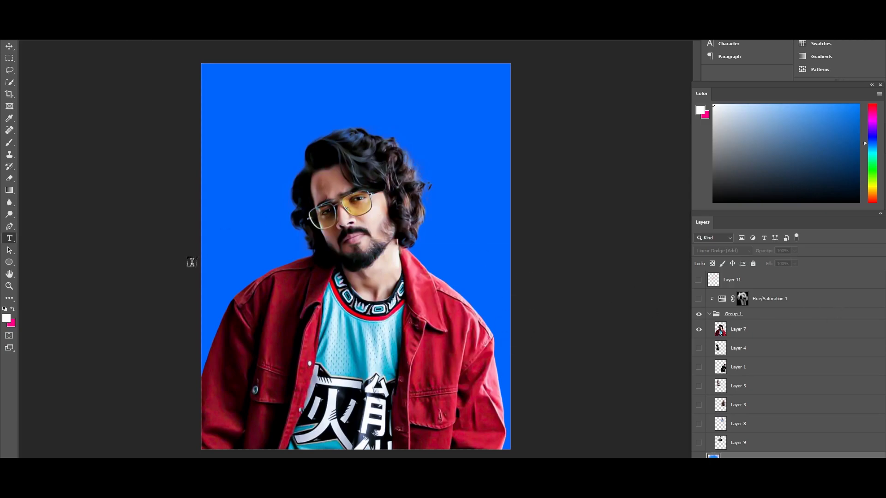
Make the surrounding character cutouts visible by turning on Layers 4, 1, 5, 3, 8 and 9 in Group 1
{"action": "left_click", "coordinate": [698, 348]}
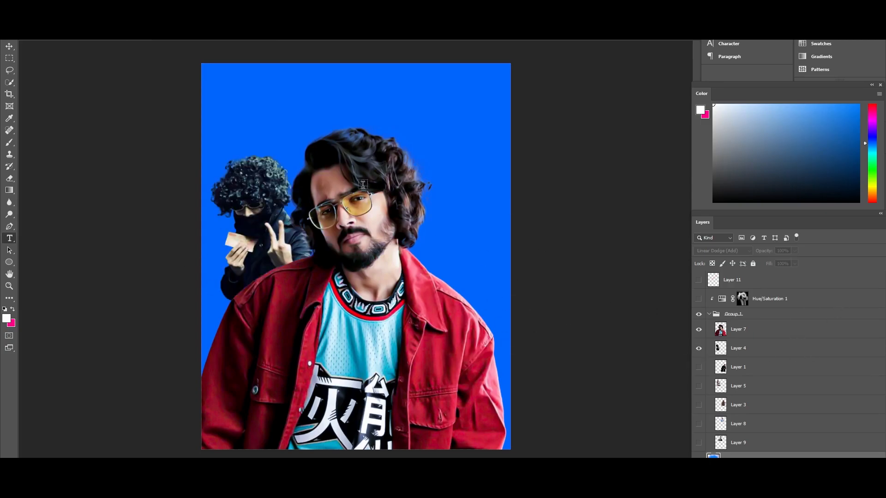
{"action": "left_click", "coordinate": [699, 367]}
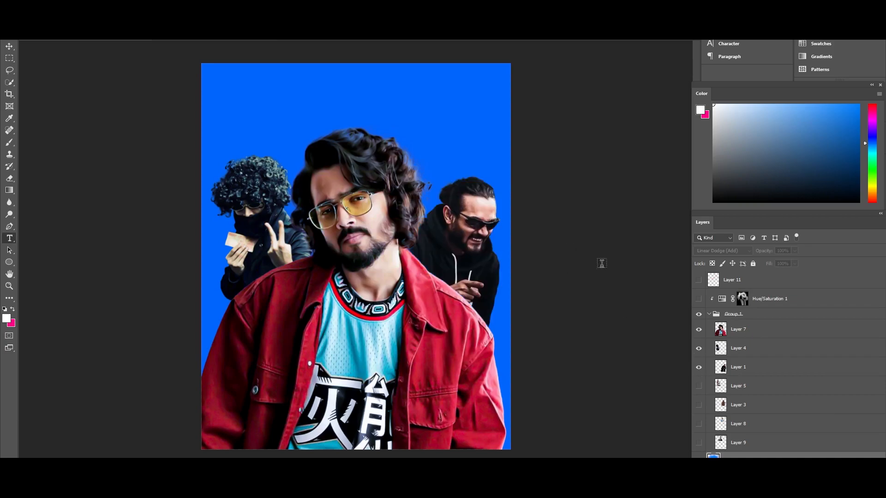
{"action": "left_click", "coordinate": [698, 386]}
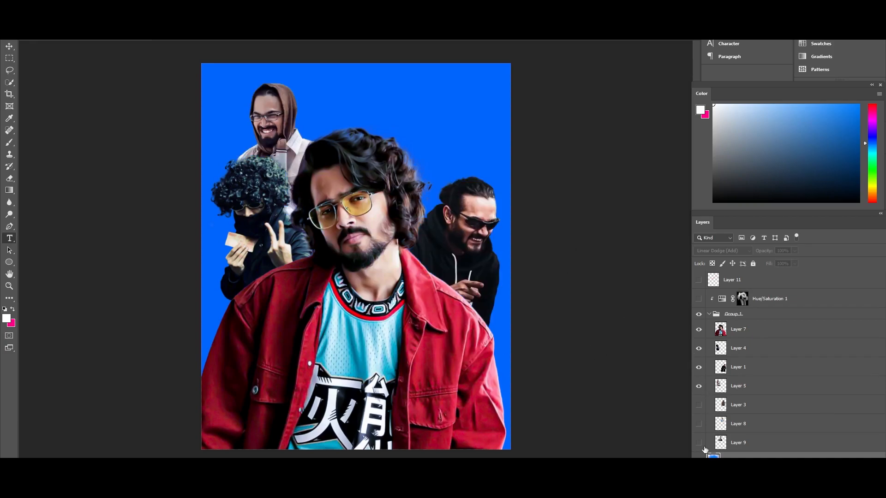
{"action": "left_click", "coordinate": [699, 405]}
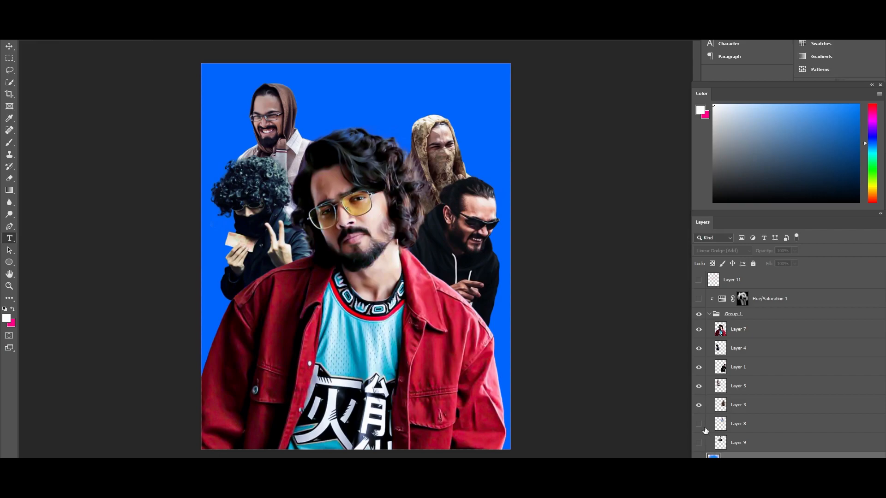
{"action": "left_click", "coordinate": [699, 424]}
{"action": "left_click", "coordinate": [699, 443]}
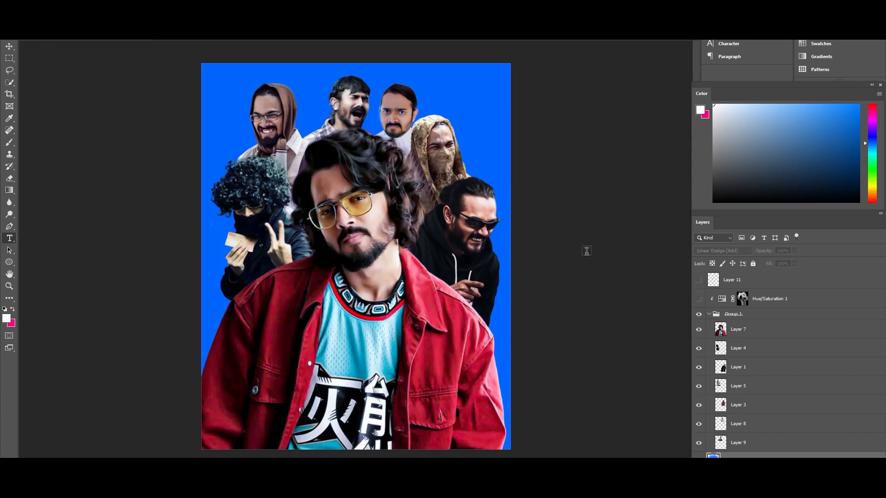
Turn on the Layer 10 glow behind the characters and the Hue/Saturation 1 adjustment clipped to Group 1
{"action": "scroll", "coordinate": [782, 417], "scroll_direction": "down", "scroll_amount": 2}
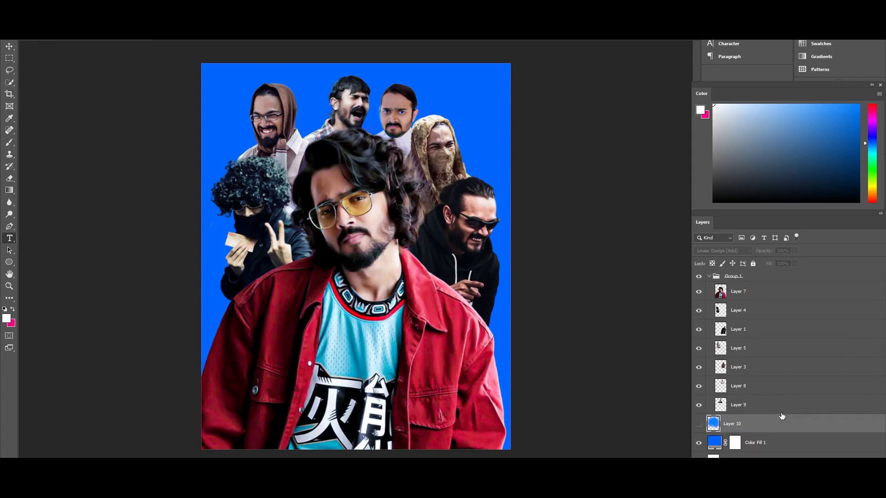
{"action": "left_click", "coordinate": [698, 423]}
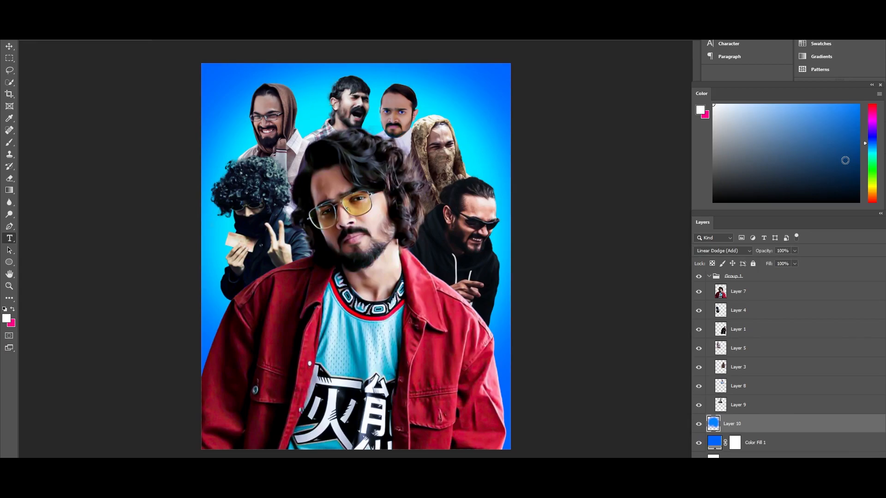
{"action": "scroll", "coordinate": [720, 367], "scroll_direction": "up", "scroll_amount": 2}
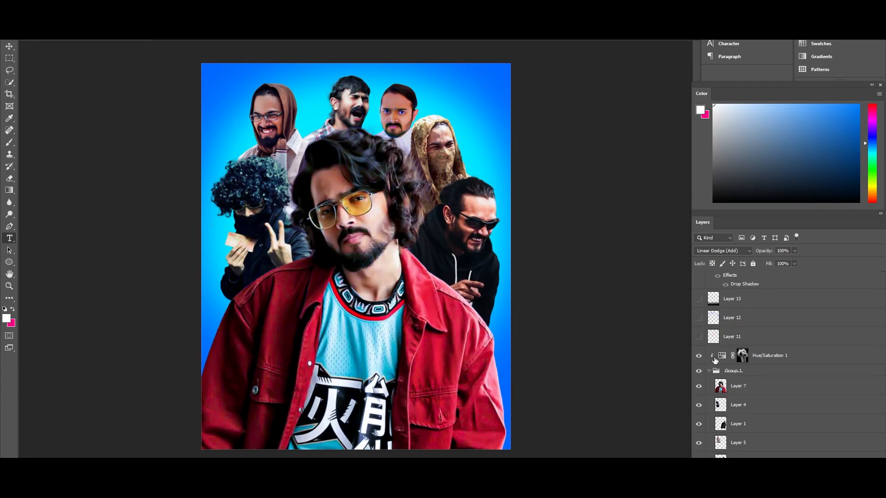
{"action": "scroll", "coordinate": [713, 358], "scroll_direction": "up", "scroll_amount": 1}
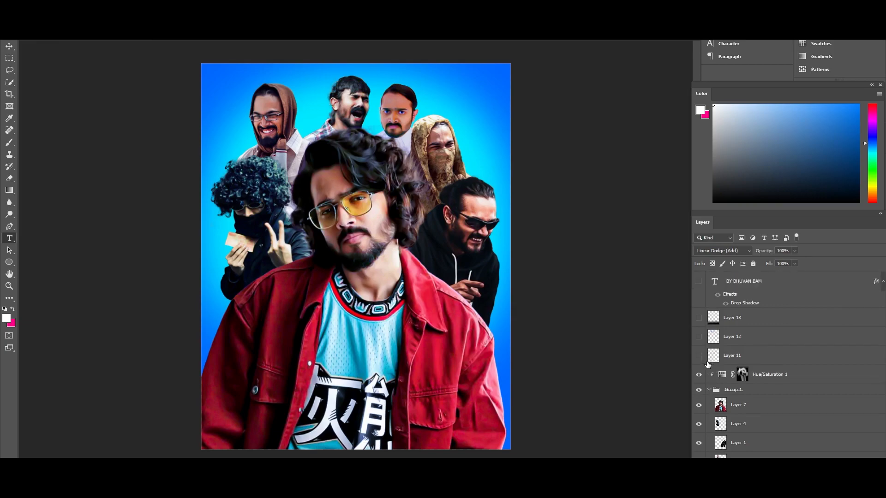
Toggle Layer 11 on and off to compare its colour effect on the characters, leaving it visible
{"action": "left_click", "coordinate": [701, 359]}
{"action": "left_click", "coordinate": [698, 356]}
{"action": "left_click", "coordinate": [698, 356]}
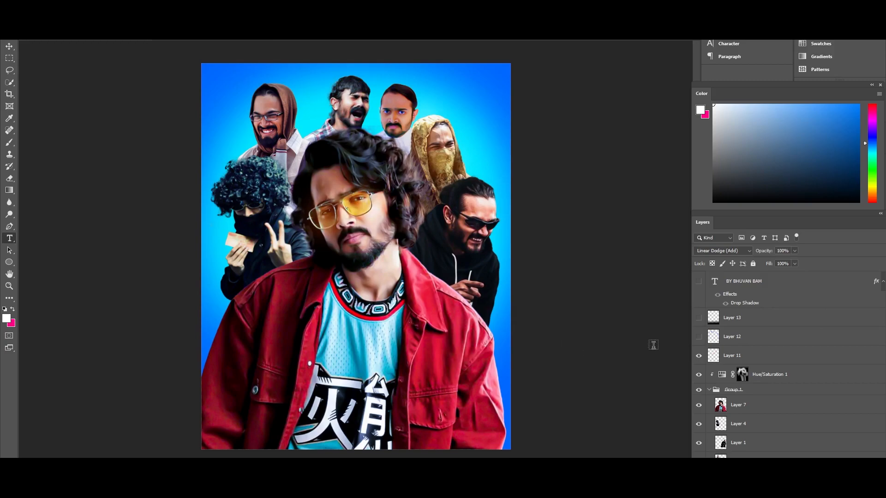
Compare the poster with and without Layer 12, leave it visible, and turn on the Layer 13 dark shading over the lower part
{"action": "left_click", "coordinate": [699, 337]}
{"action": "left_click", "coordinate": [699, 337]}
{"action": "left_click", "coordinate": [699, 338]}
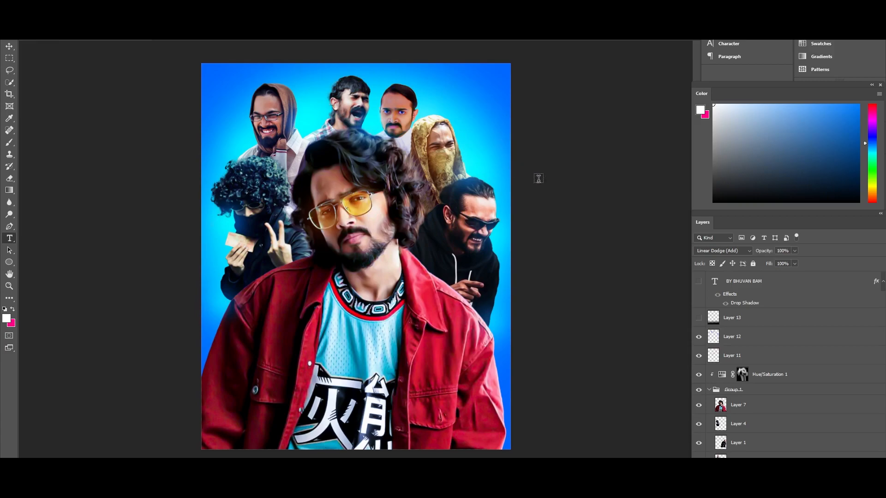
{"action": "left_click", "coordinate": [699, 336]}
{"action": "left_click", "coordinate": [700, 336]}
{"action": "left_click", "coordinate": [698, 318]}
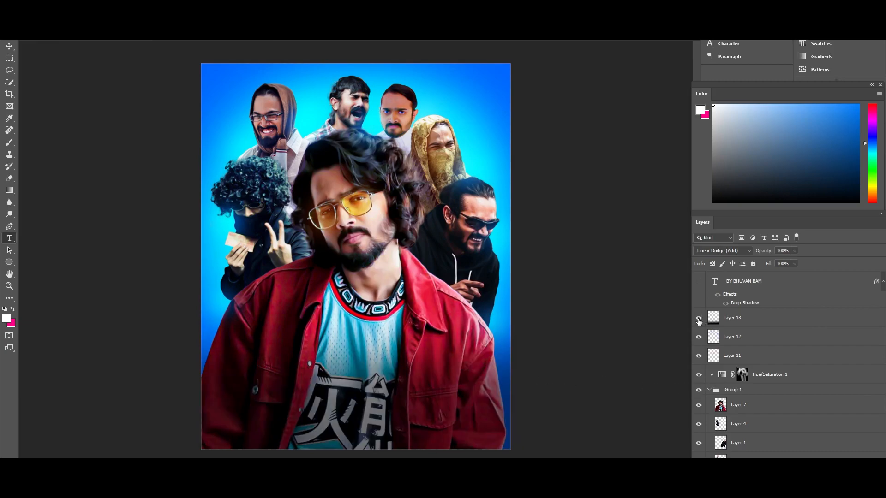
Turn on the DHINDORA title layer and the BY BHUVAN BAM text layer
{"action": "scroll", "coordinate": [713, 345], "scroll_direction": "up", "scroll_amount": 2}
{"action": "scroll", "coordinate": [712, 345], "scroll_direction": "up", "scroll_amount": 7}
{"action": "left_click", "coordinate": [698, 302]}
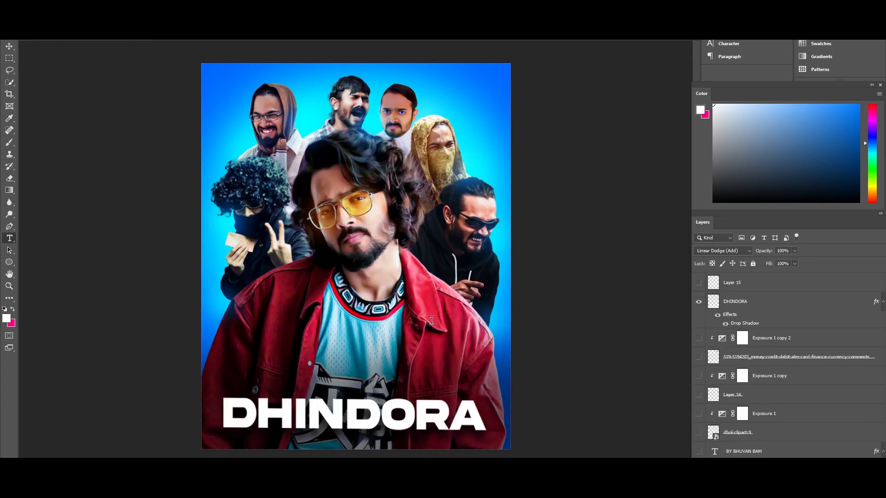
{"action": "scroll", "coordinate": [702, 326], "scroll_direction": "down", "scroll_amount": 7}
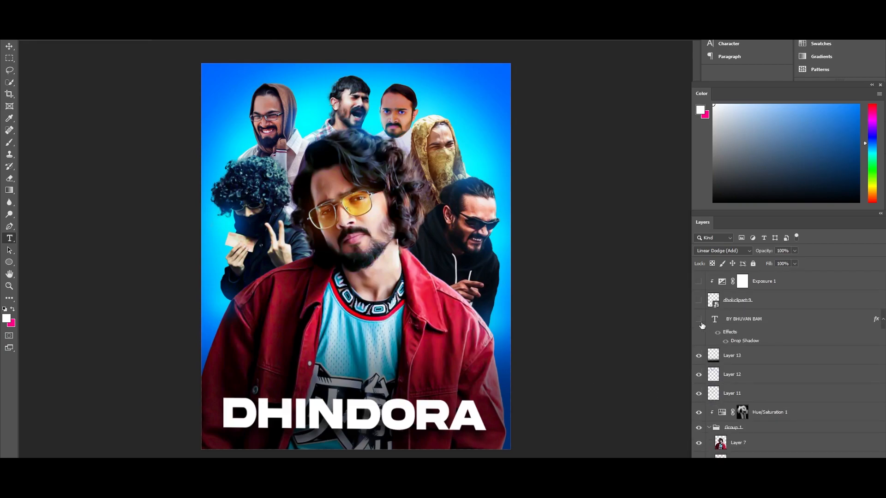
{"action": "left_click", "coordinate": [698, 319]}
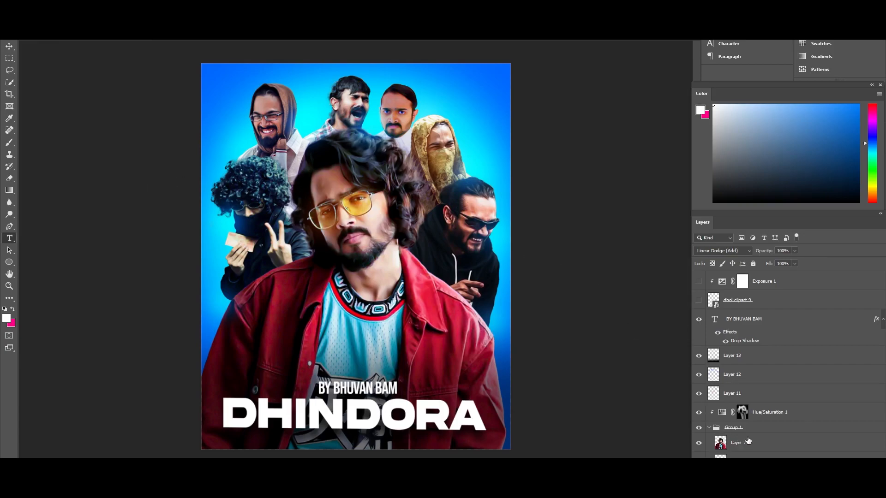
Turn on the dhol clipart layer beside the hooded character
{"action": "scroll", "coordinate": [750, 390], "scroll_direction": "up", "scroll_amount": 2}
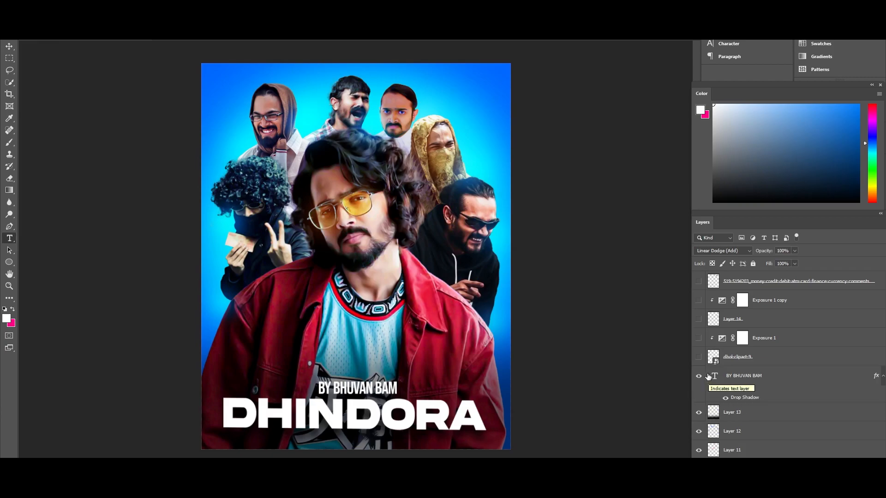
{"action": "left_click", "coordinate": [696, 356]}
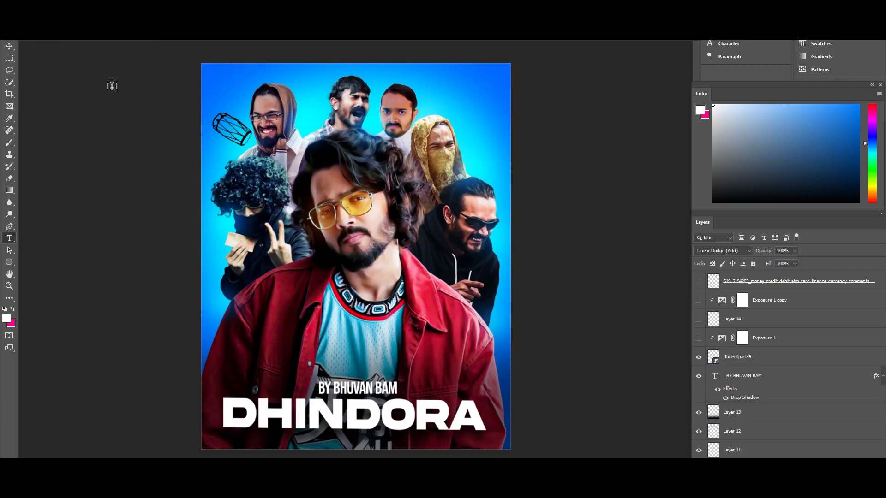